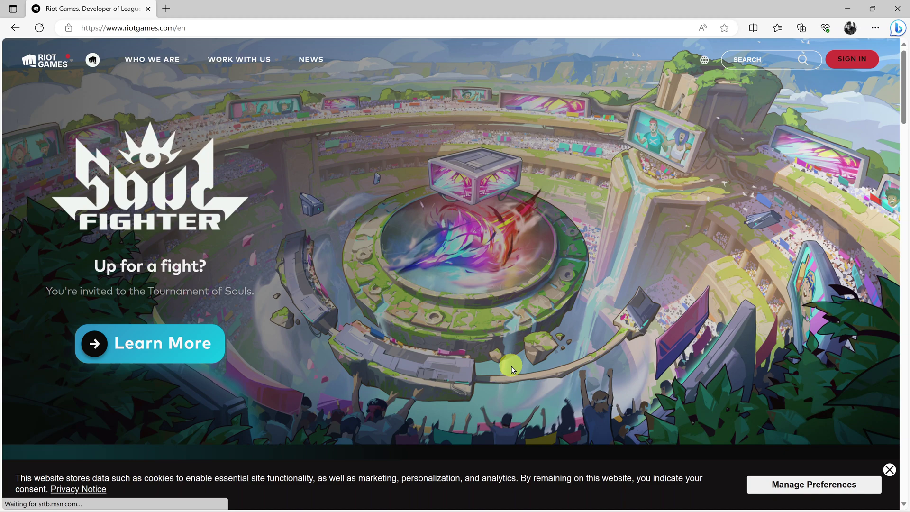
- Browse the Riot Games homepage, then open the Sign In page from the header
scroll(512, 369, down, 10)
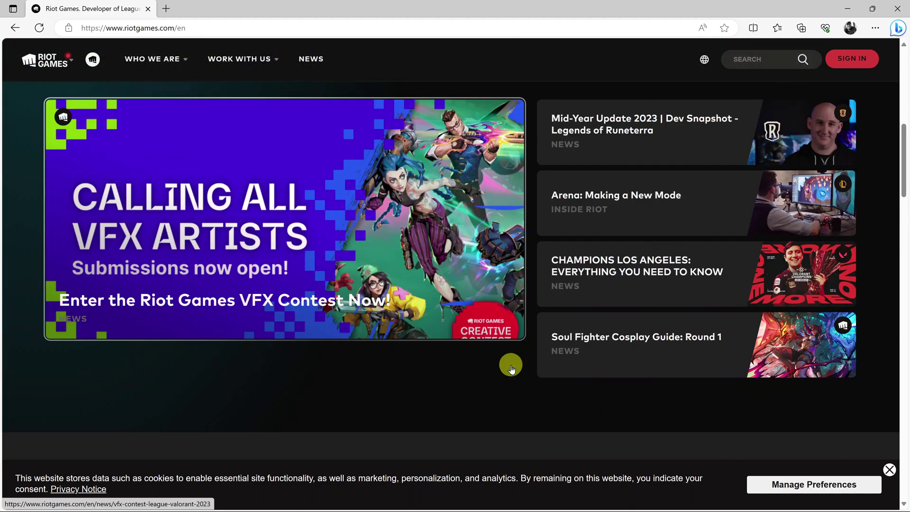
scroll(511, 366, down, 6)
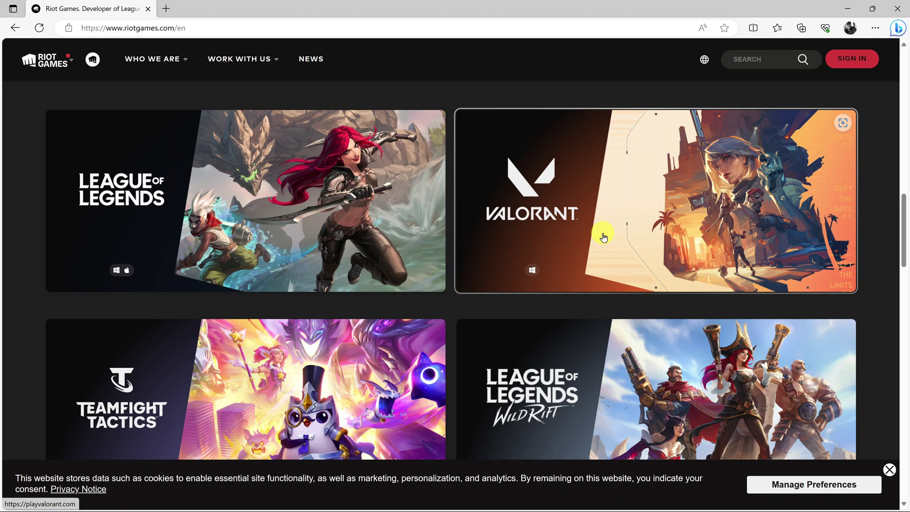
scroll(572, 254, down, 3)
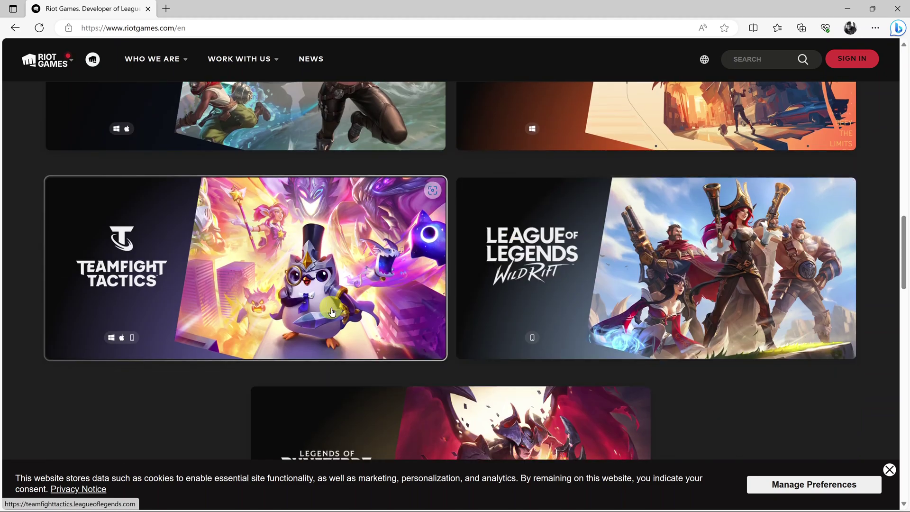
scroll(586, 285, down, 2)
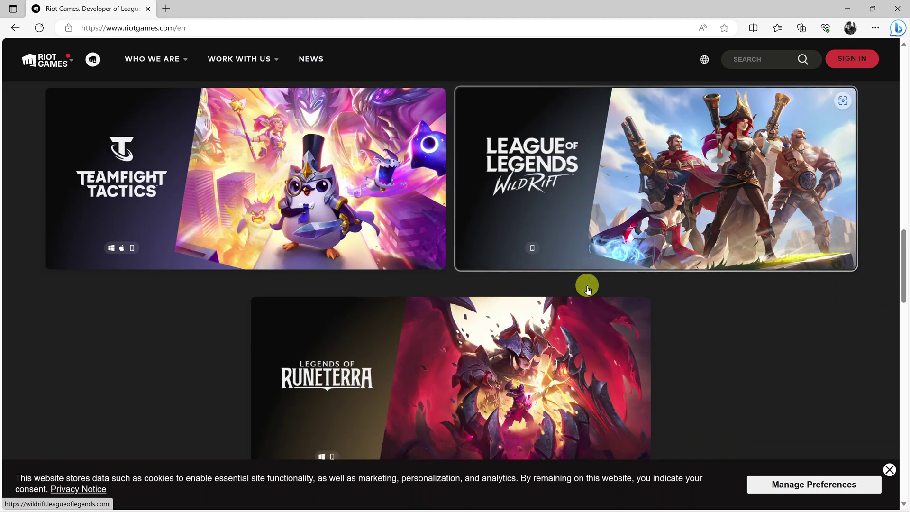
scroll(587, 286, down, 3)
scroll(506, 284, down, 5)
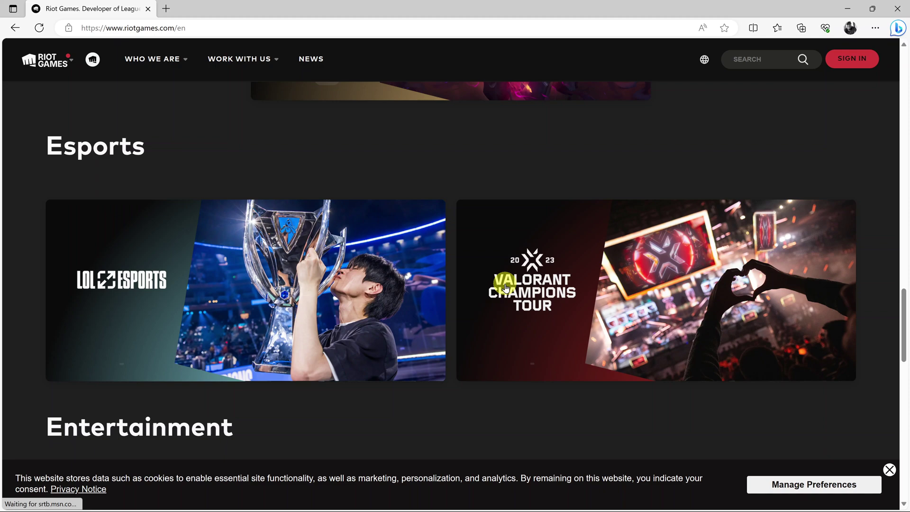
scroll(505, 284, down, 6)
scroll(505, 285, up, 7)
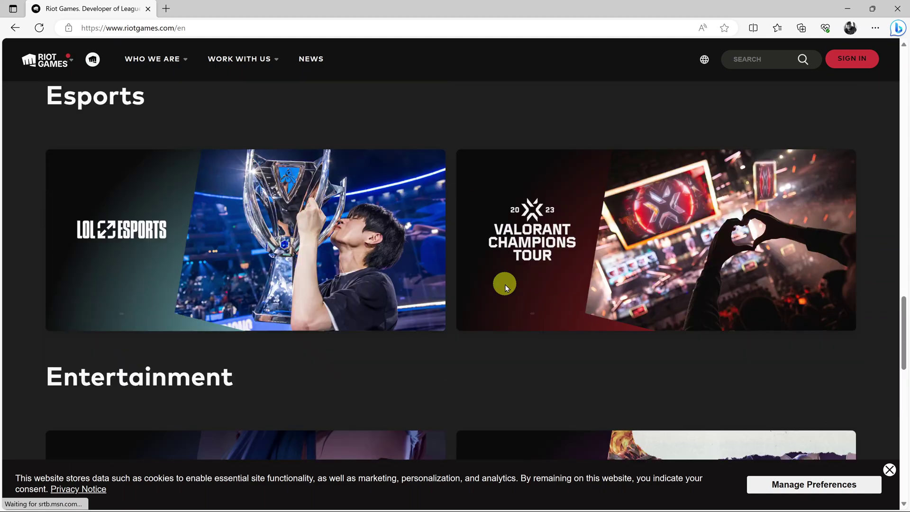
scroll(504, 284, up, 8)
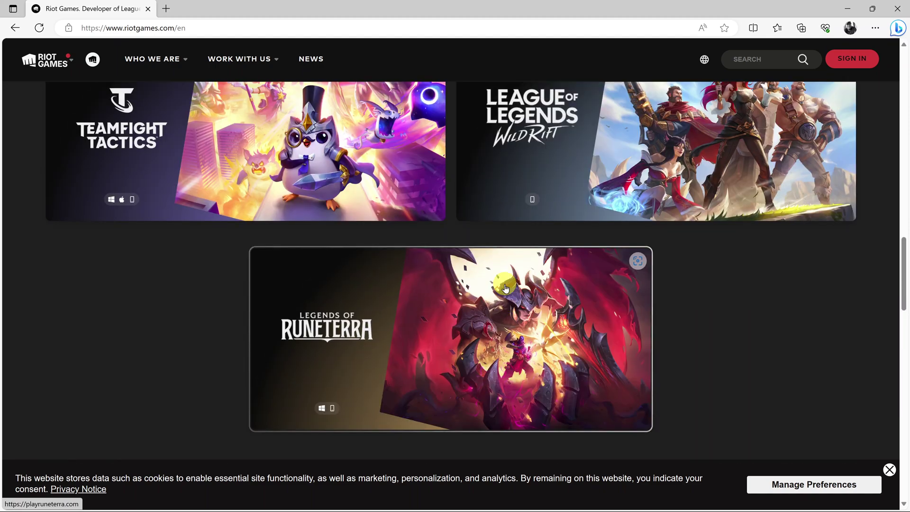
scroll(505, 287, up, 10)
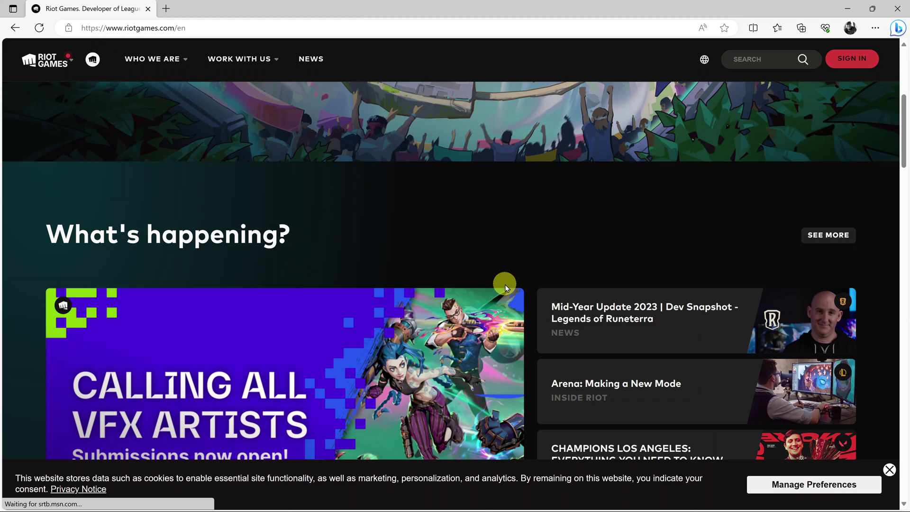
scroll(505, 284, up, 5)
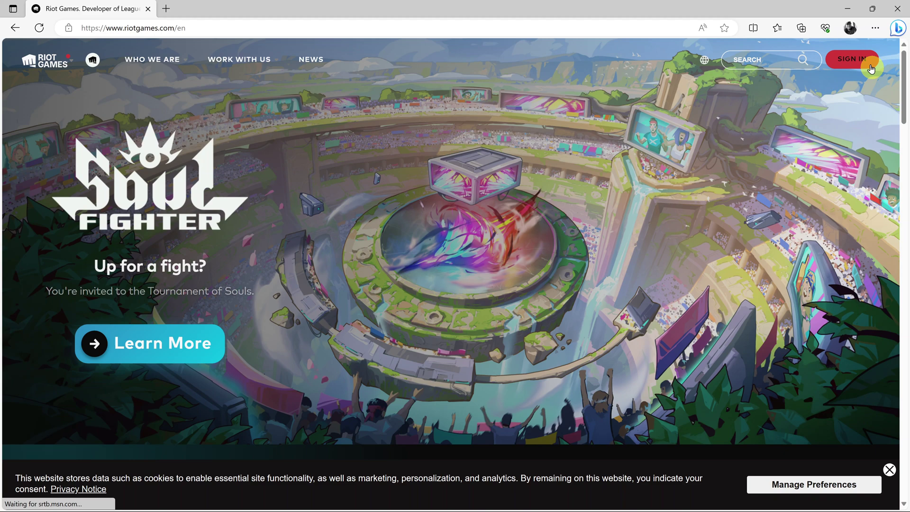
click(854, 59)
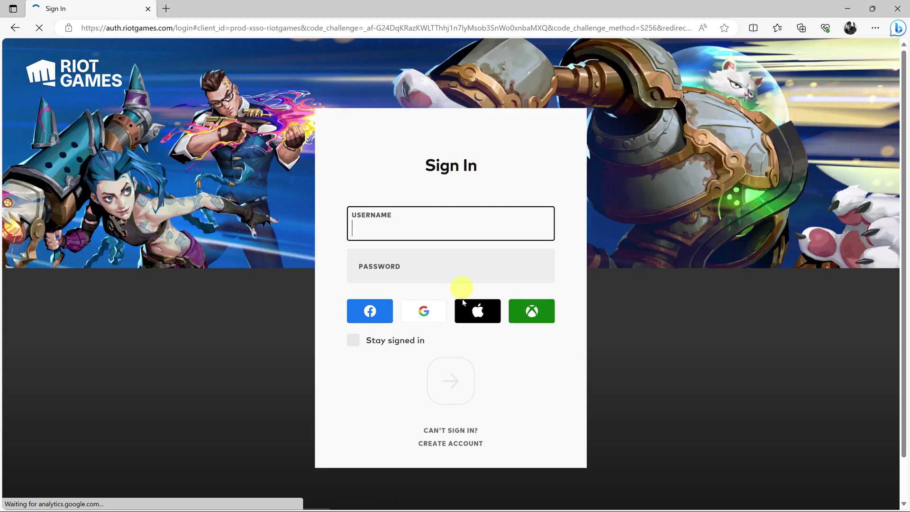
- Begin account creation and fill the email field with the browser's saved address
click(458, 445)
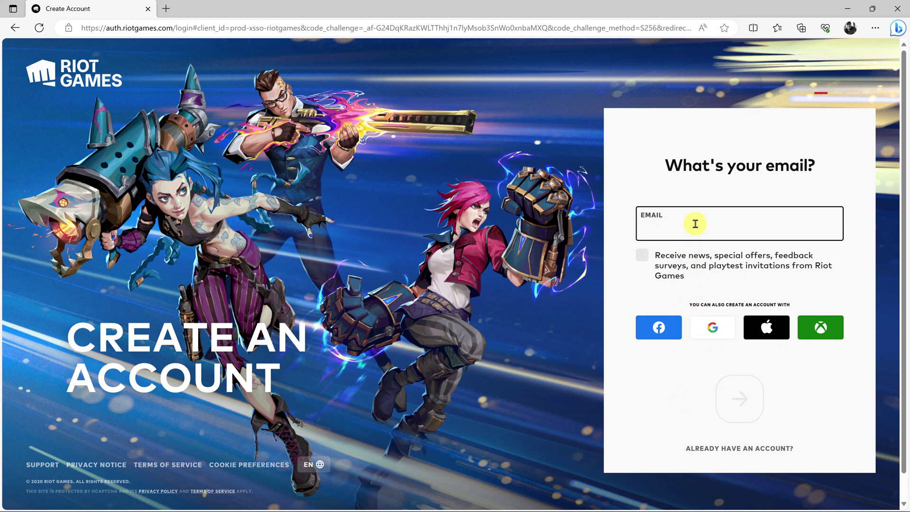
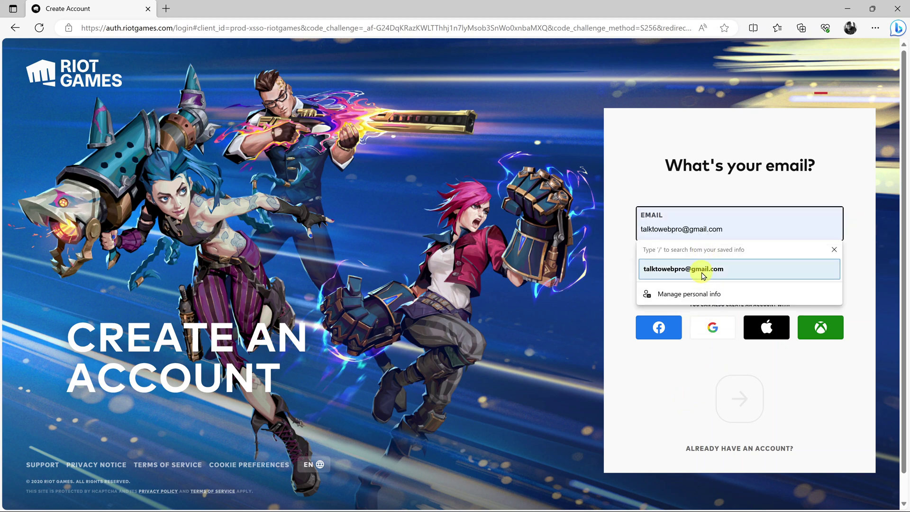
click(700, 271)
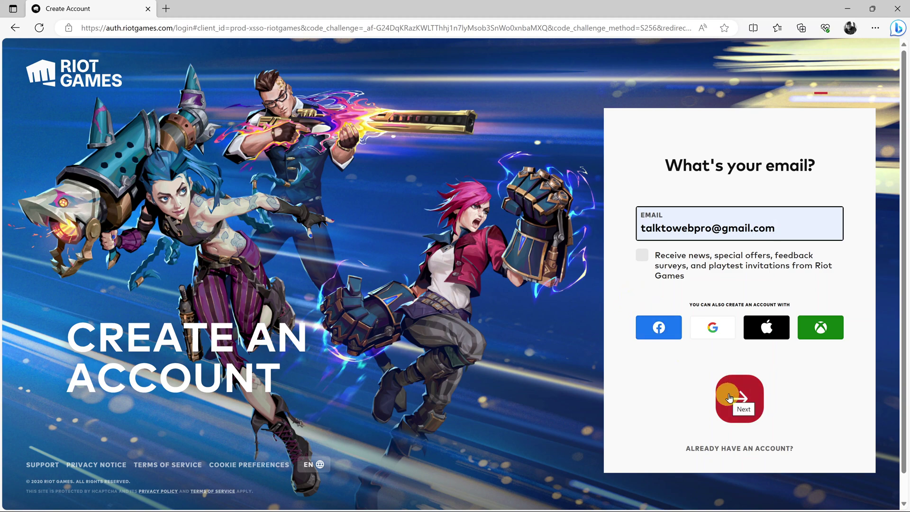
- Enter the birth date as month 05, day 04, year 2000
click(746, 401)
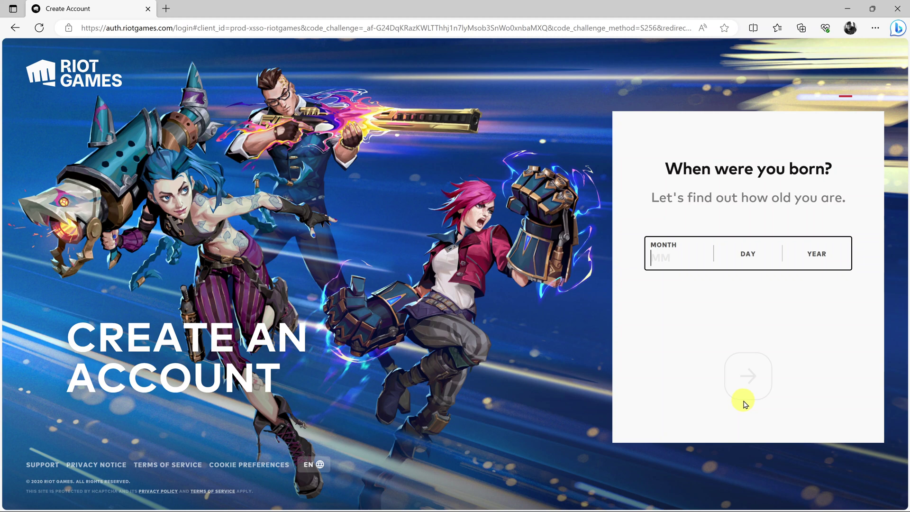
text(05 )
text(04 )
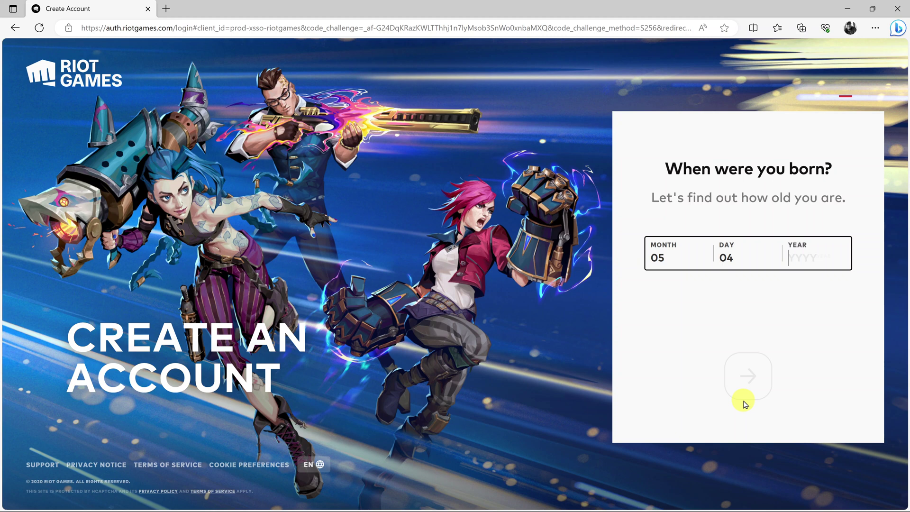
text(2000)
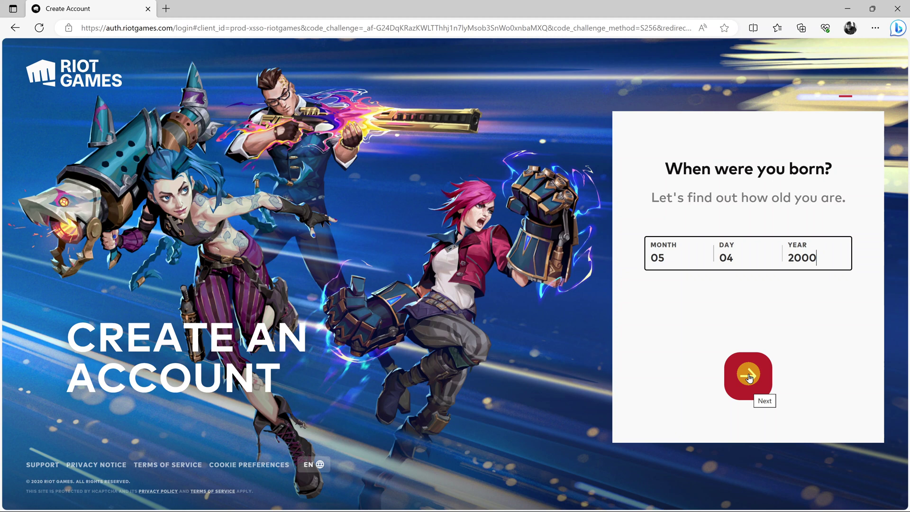
- Submit the birth date, enter username 'webpro', and advance to the password step
click(749, 378)
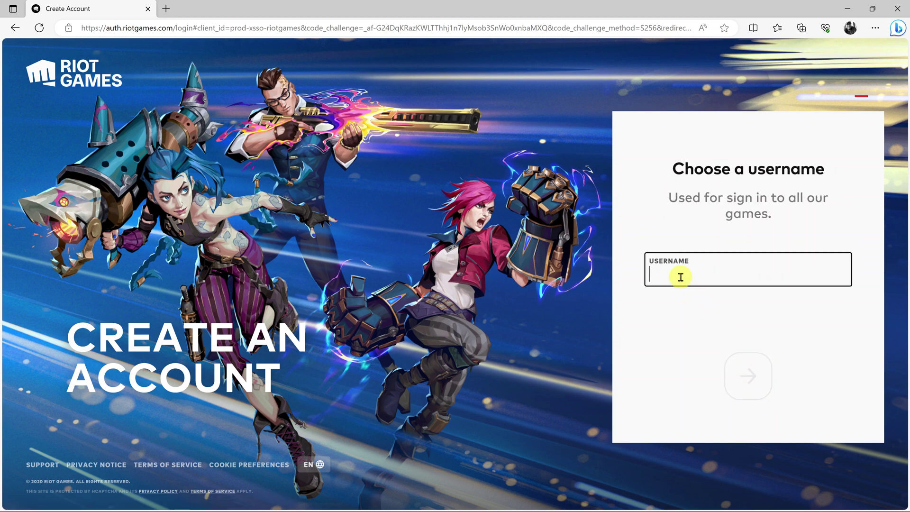
text(webpro)
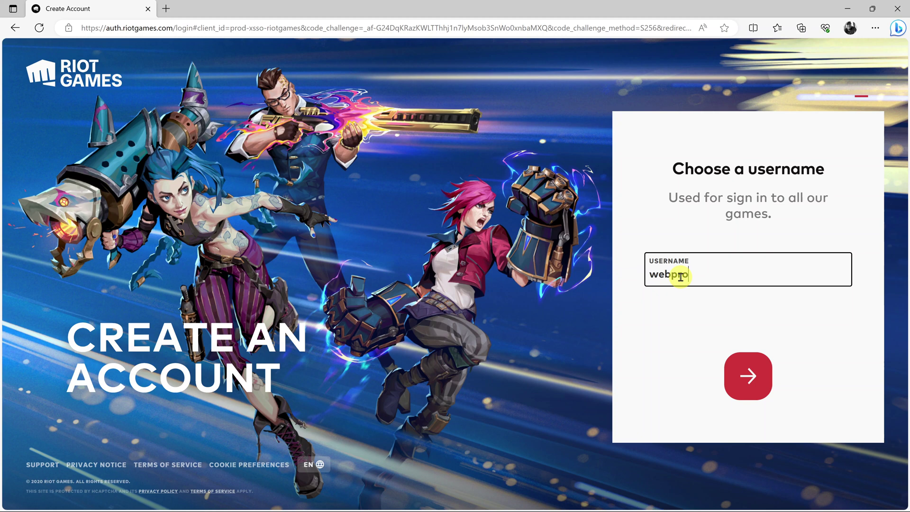
click(748, 374)
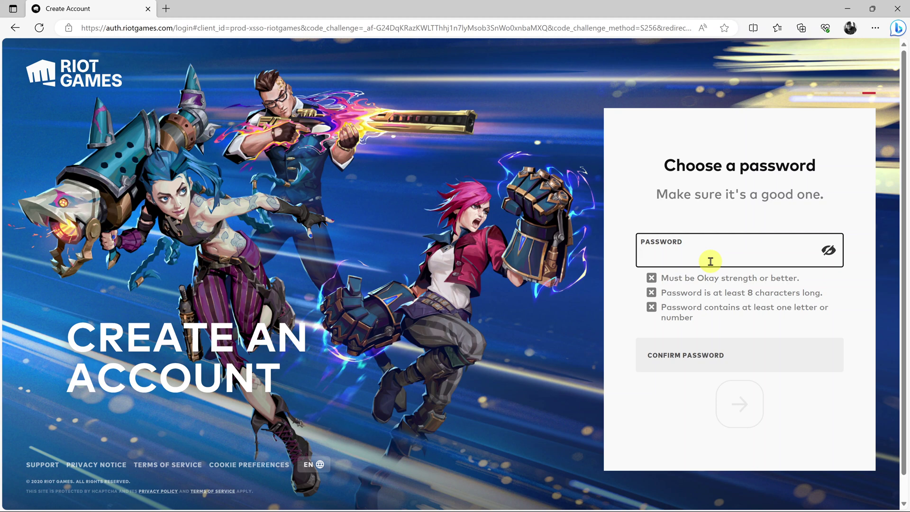
- Replace the too-weak password attempts with a pasted password meeting all requirements
text(••••)
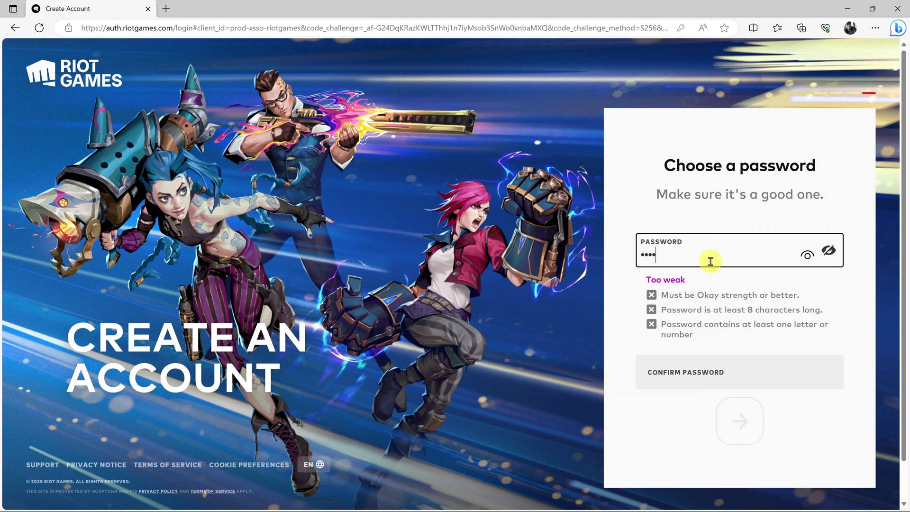
key(BackSpace)
key(BackSpace)
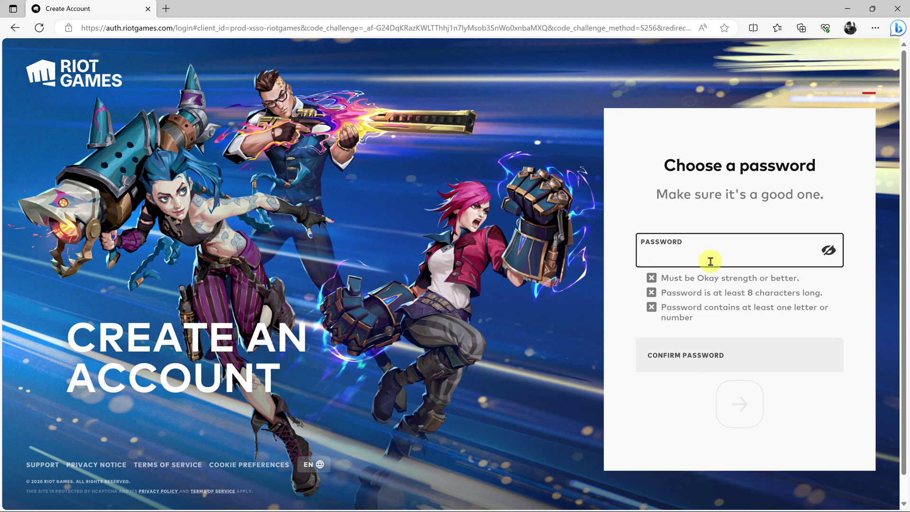
text(••)
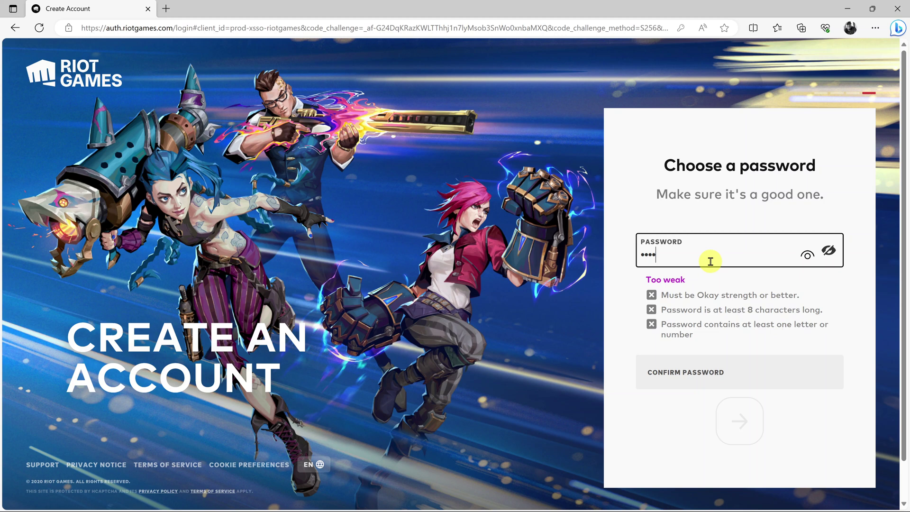
text(••••••••)
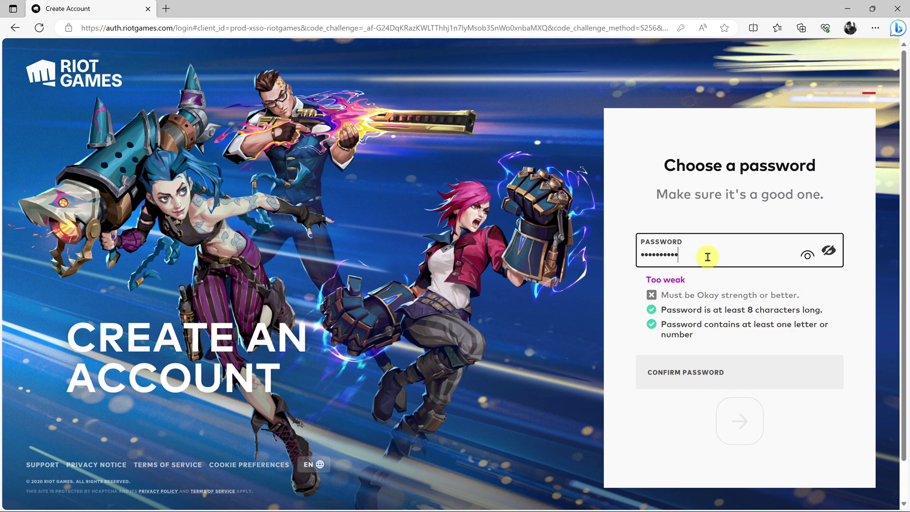
drag(709, 260, 596, 262)
text(•)
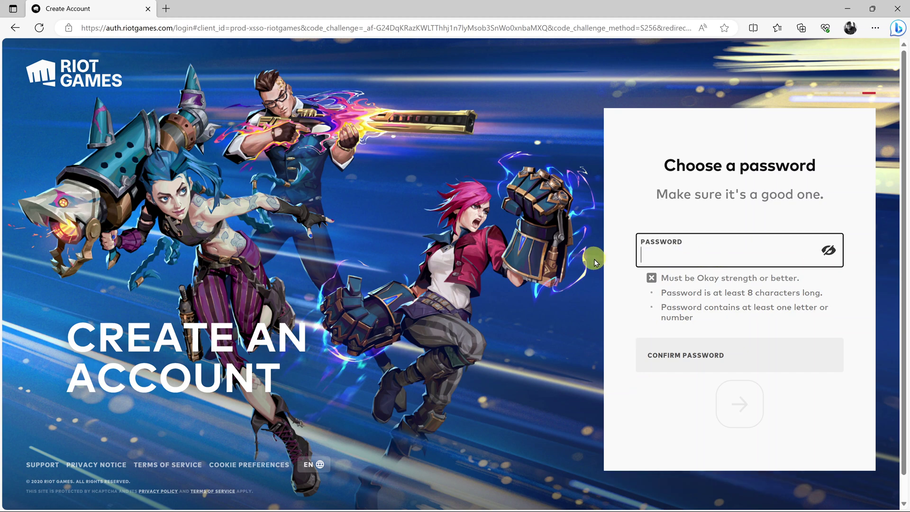
text(••)
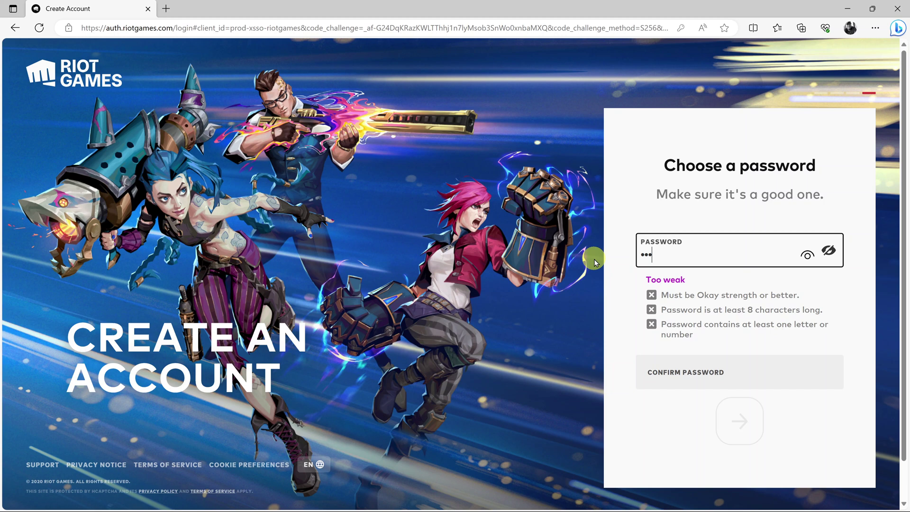
text(•••)
key(BackSpace)
key(BackSpace)
key(BackSpace)
key(BackSpace)
key(BackSpace)
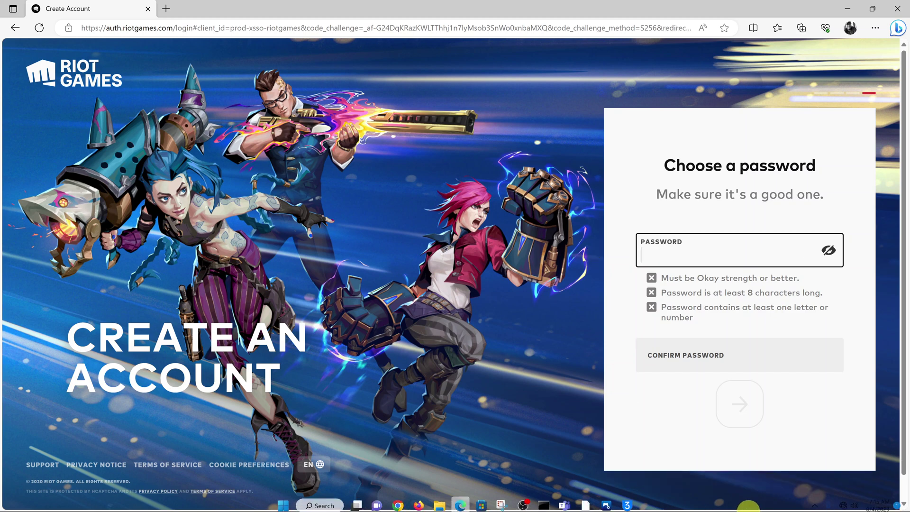
key(ctrl+v)
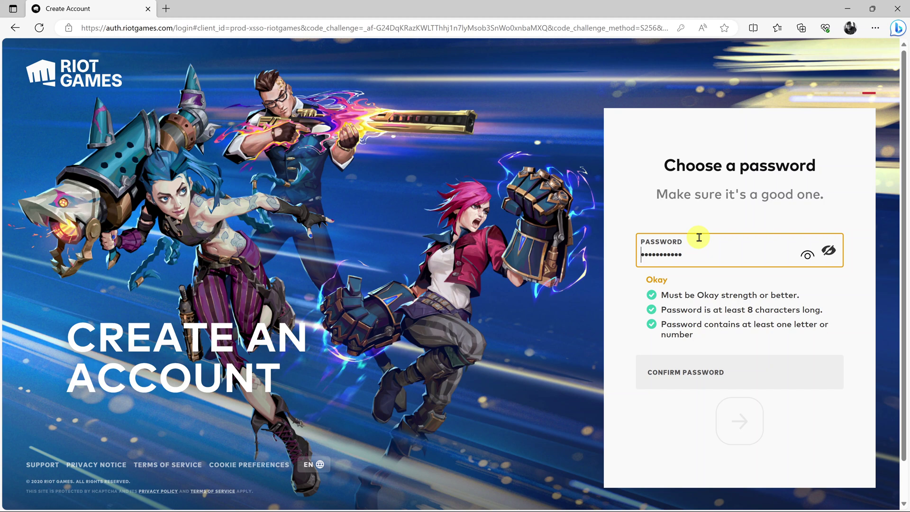
- Re-enter the matching password in Confirm Password and submit
click(691, 371)
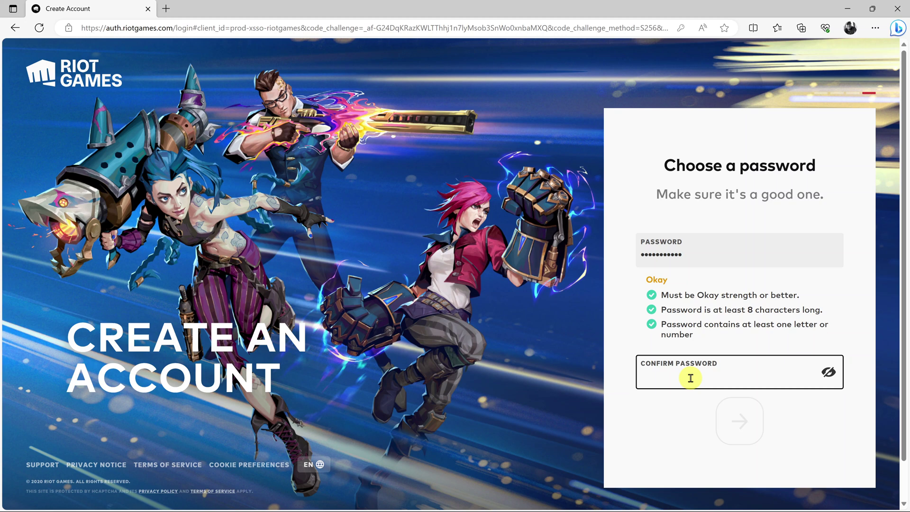
text(•••••••••••)
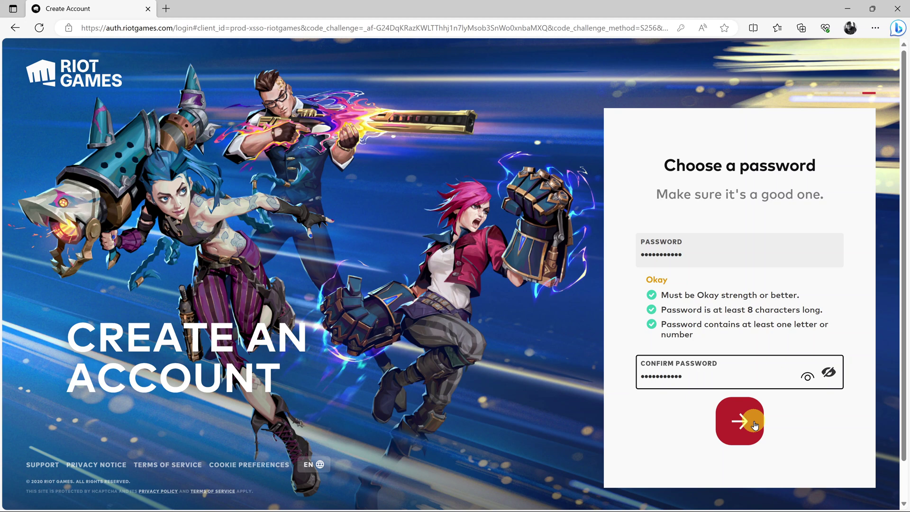
click(743, 421)
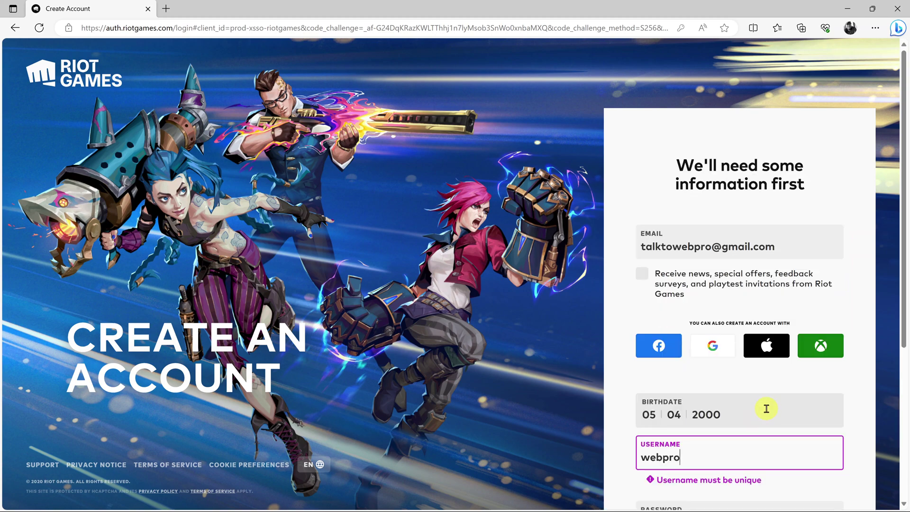
- Lengthen the username to 'webproeducation' and submit the sign-up form
scroll(766, 408, down, 3)
scroll(767, 409, down, 2)
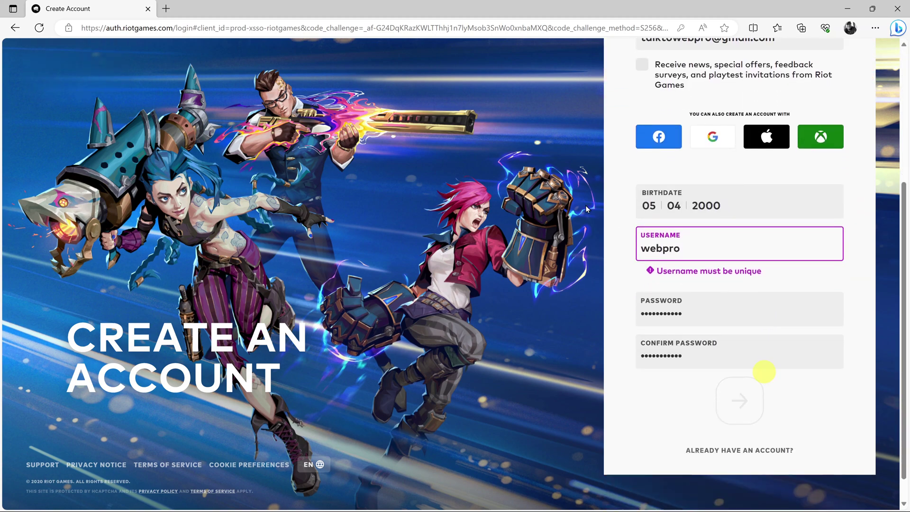
click(712, 243)
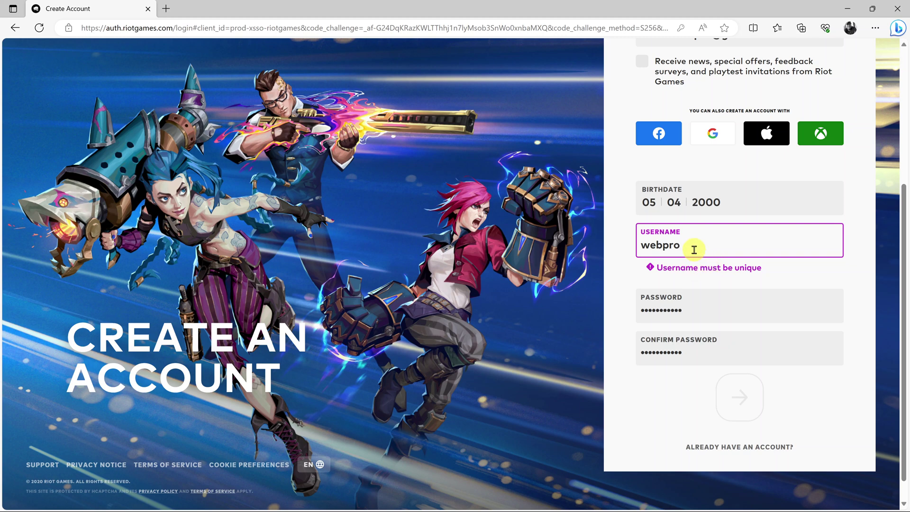
text(educ)
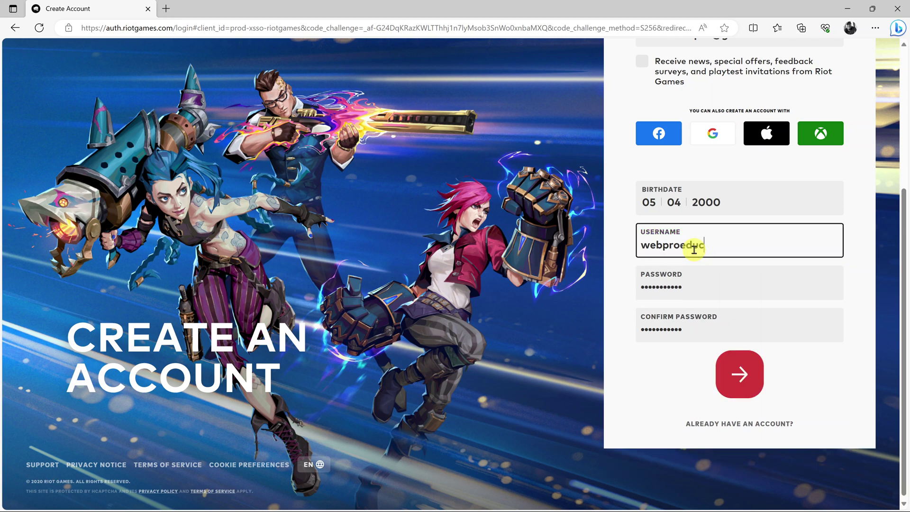
text(ation)
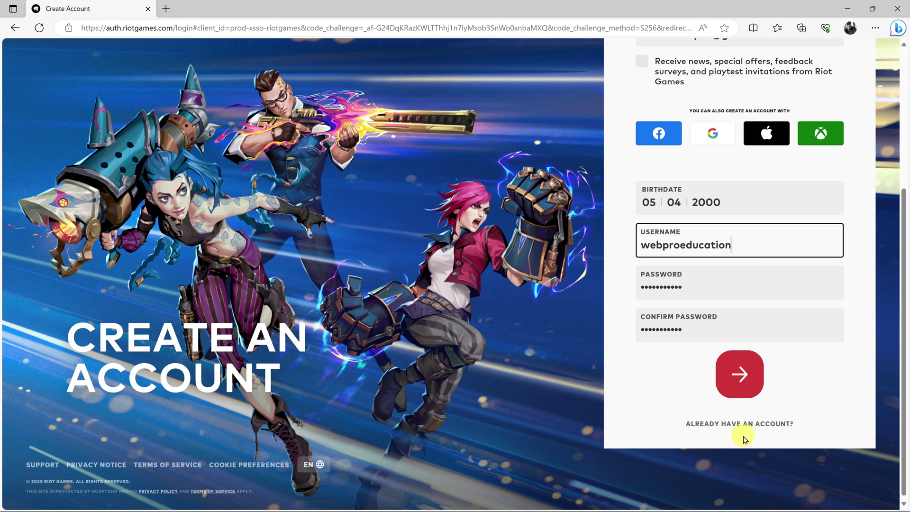
click(740, 373)
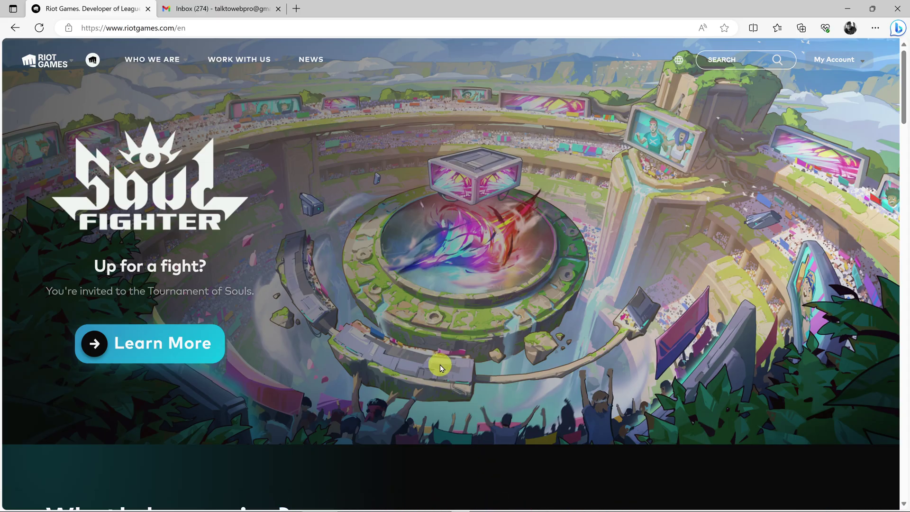
- Choose Settings from the My Account dropdown in the top-right navigation
mouse_move(291, 78)
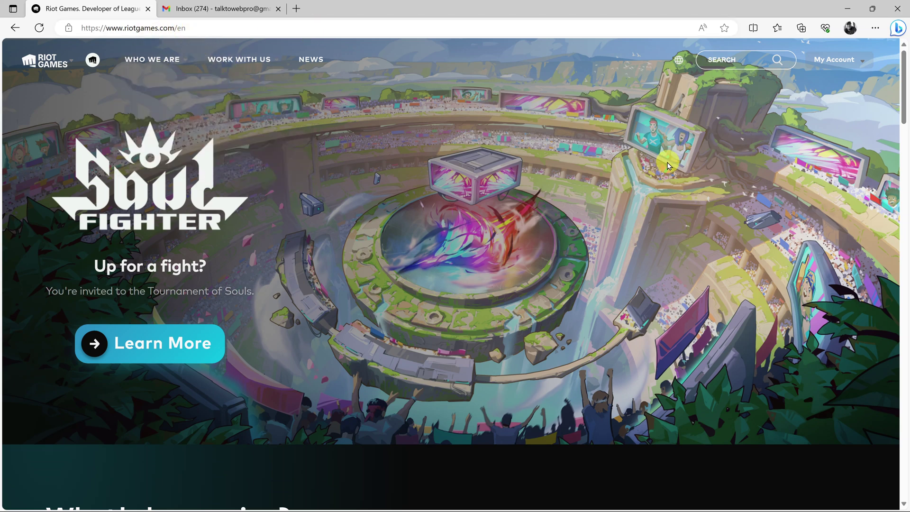
mouse_move(850, 61)
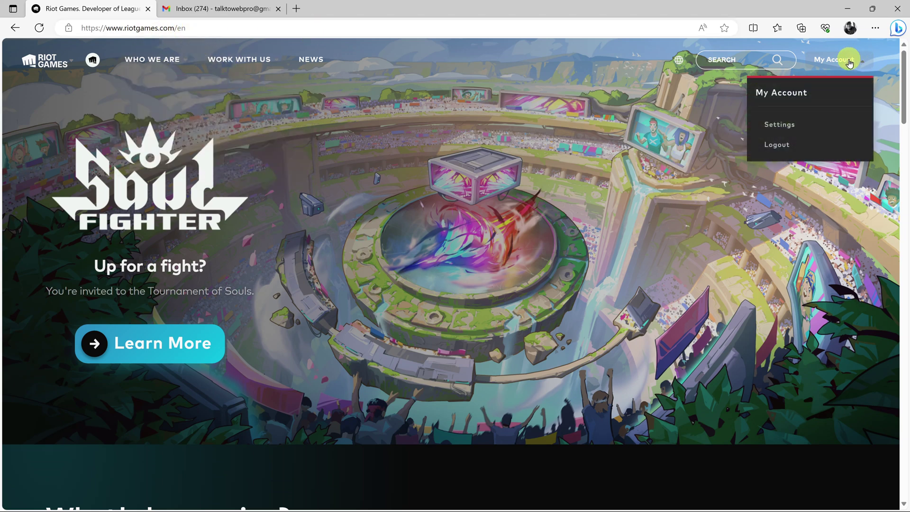
click(787, 120)
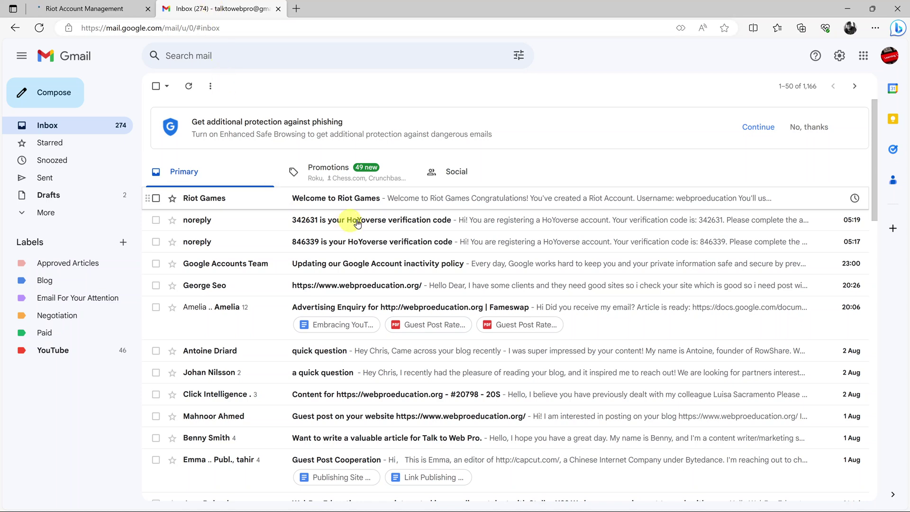
- Open and read the Welcome to Riot Games email confirming the account was created
click(564, 198)
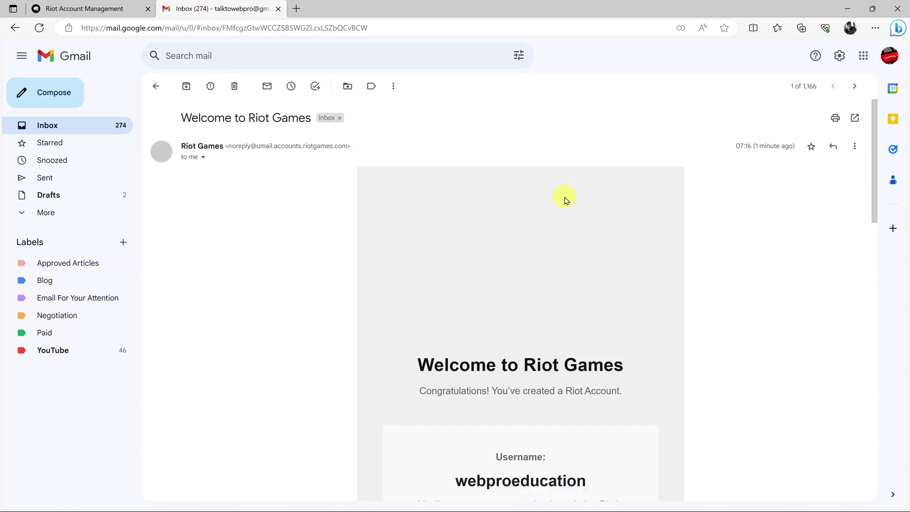
scroll(754, 196, down, 3)
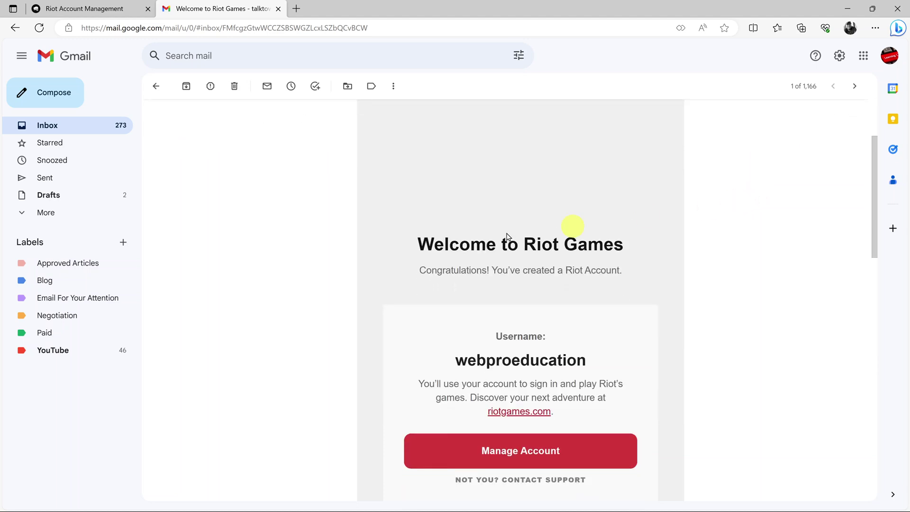
scroll(659, 247, down, 1)
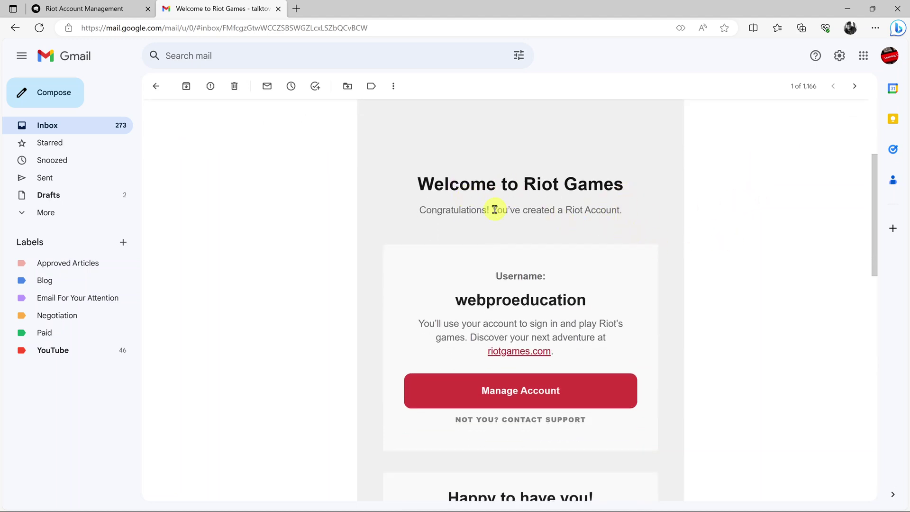
drag(493, 210, 654, 218)
click(653, 218)
scroll(653, 218, down, 2)
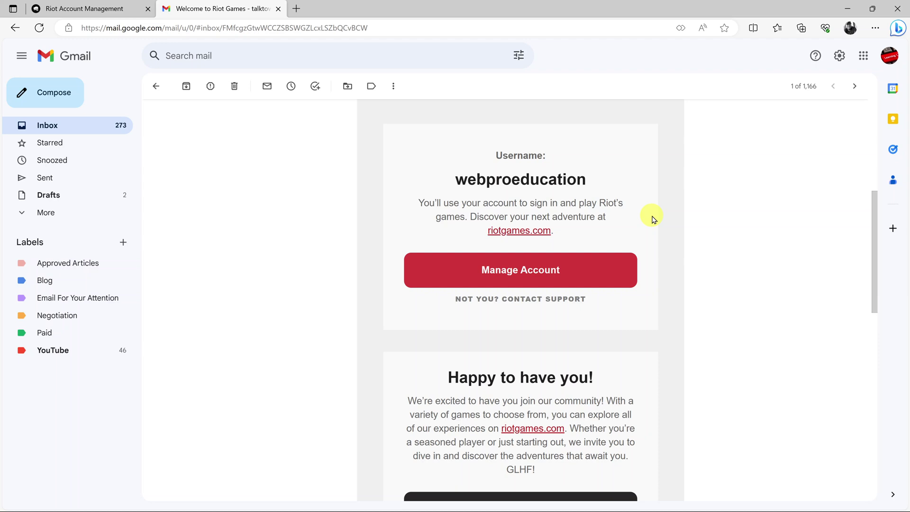
scroll(653, 218, up, 2)
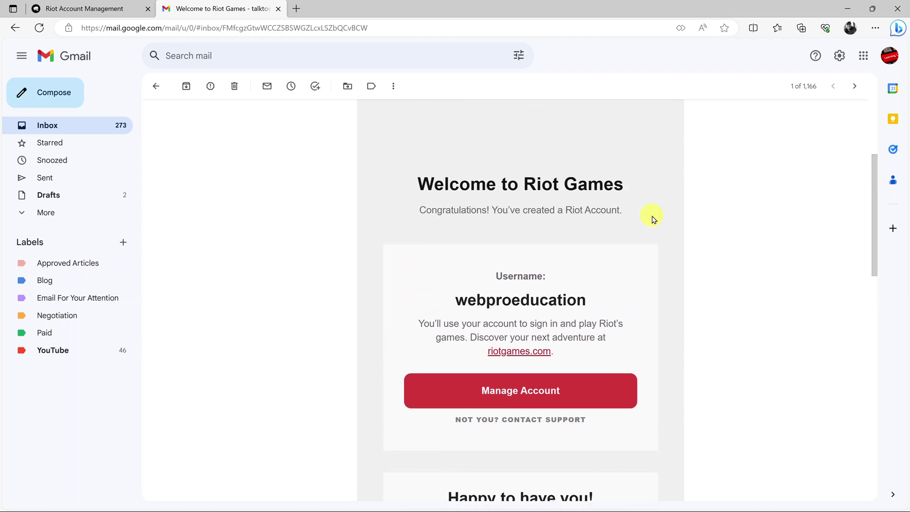
- Back on Account Management, send a verification email via the 'email is unverified' banner
click(77, 8)
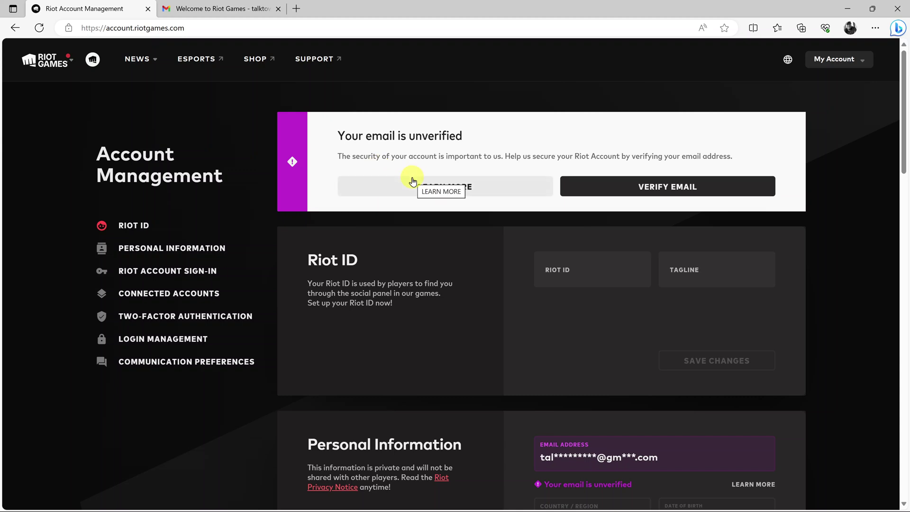
click(217, 229)
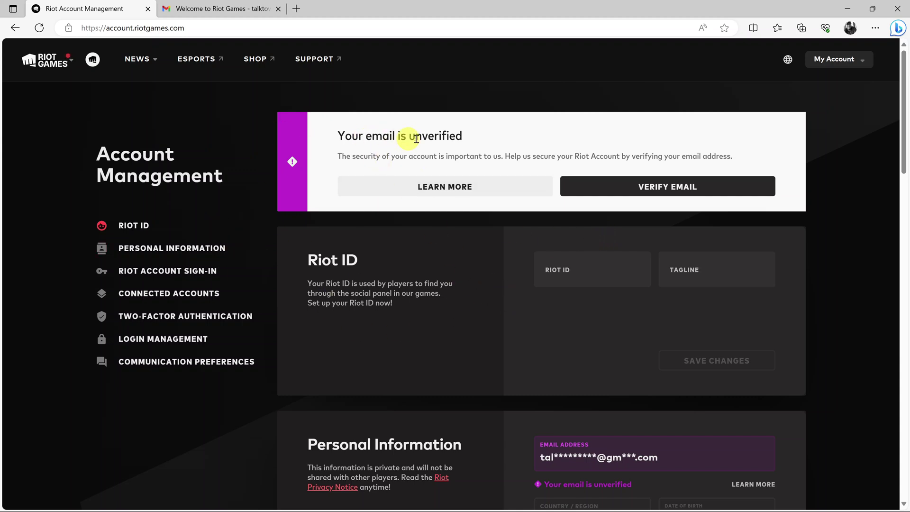
drag(365, 137, 481, 135)
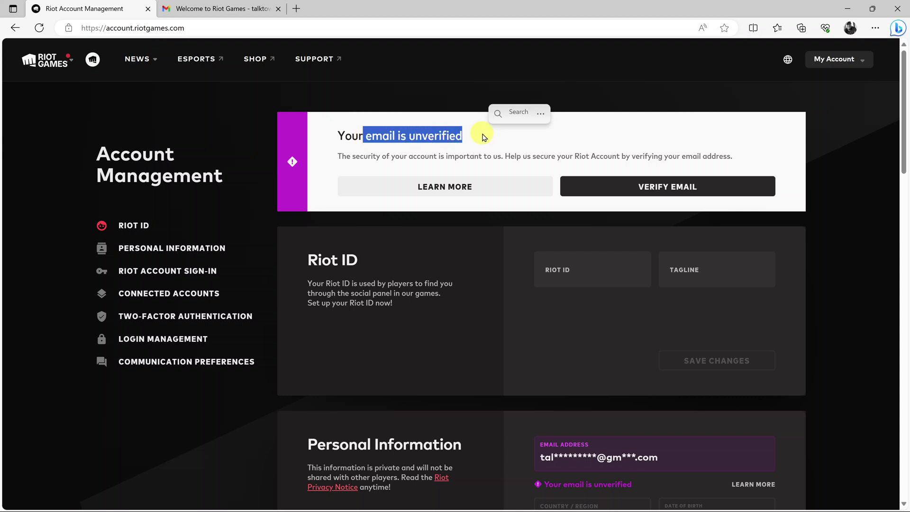
click(482, 137)
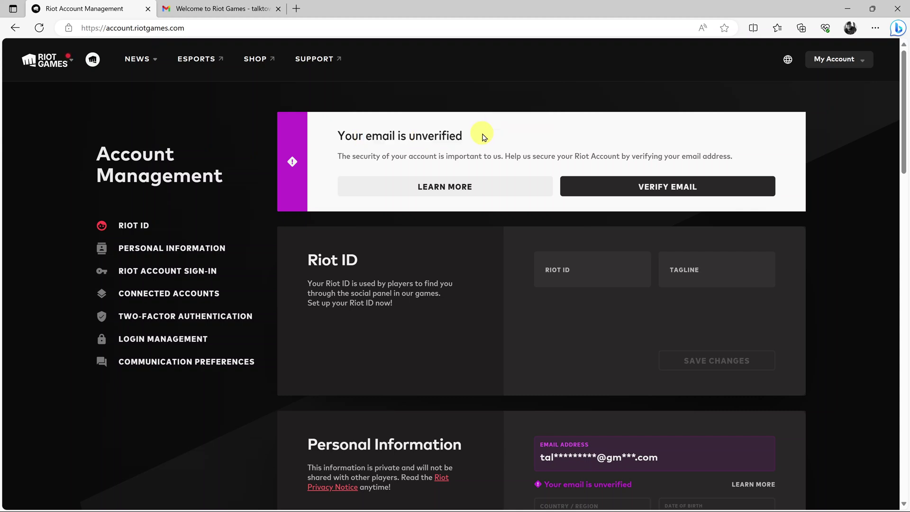
click(668, 189)
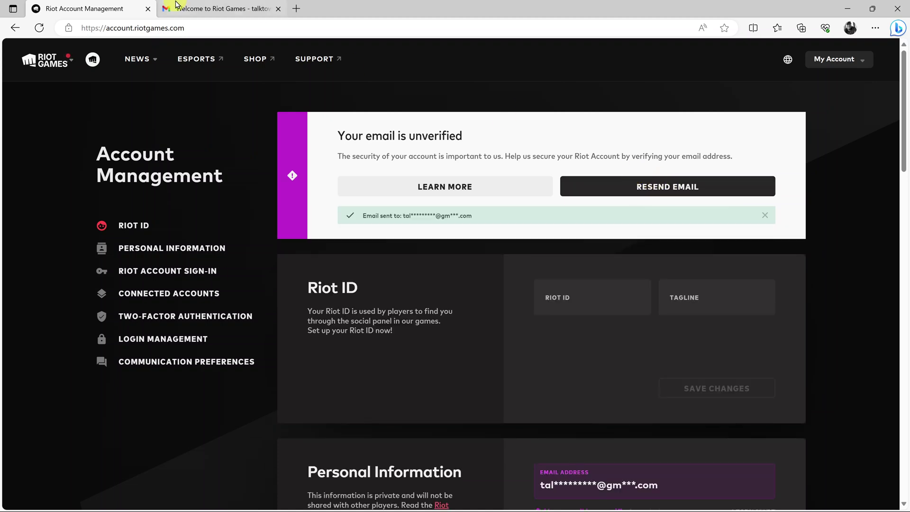
- In the Gmail inbox, open the Verify Your Email message
click(211, 8)
click(52, 127)
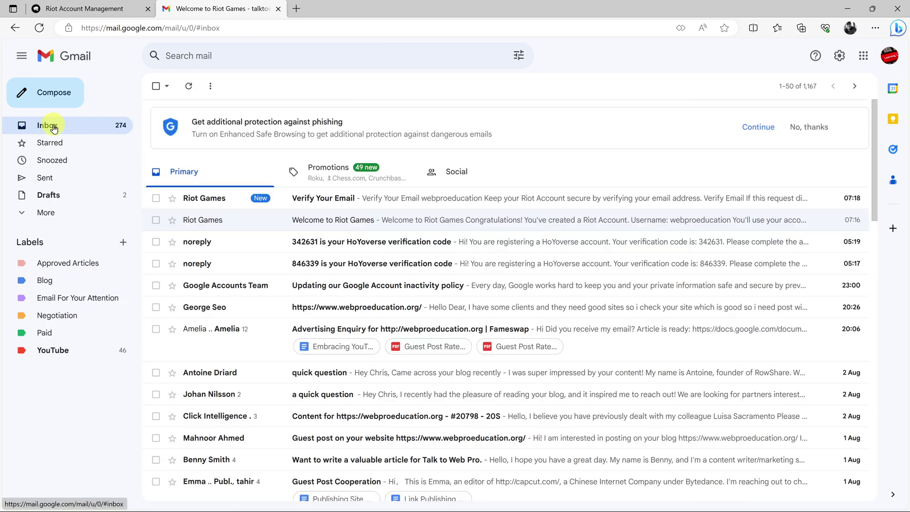
click(455, 197)
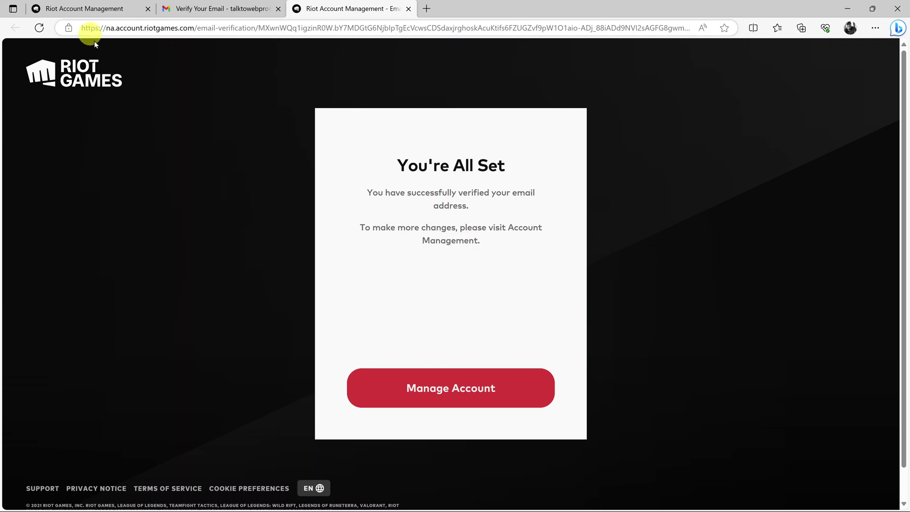
- Reload Account Management to confirm the verified email, close the two-factor notice, and open the Riot games panel
click(98, 12)
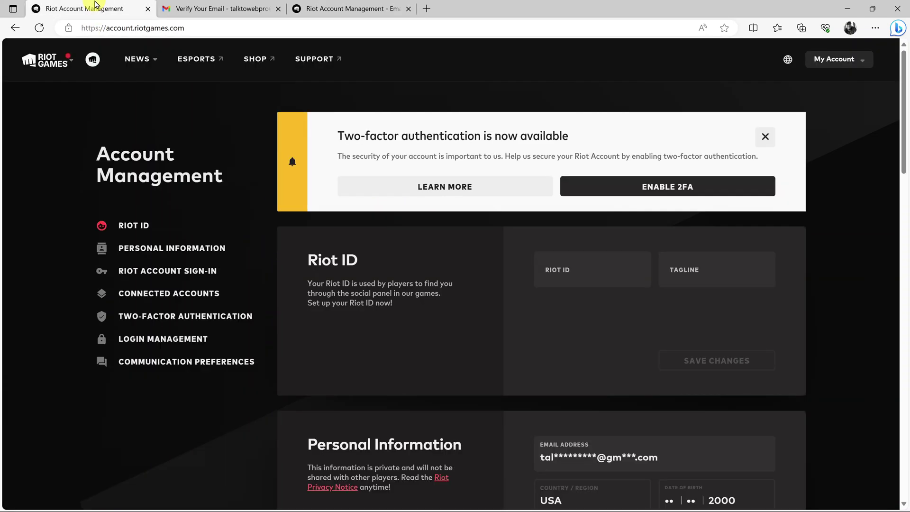
click(39, 28)
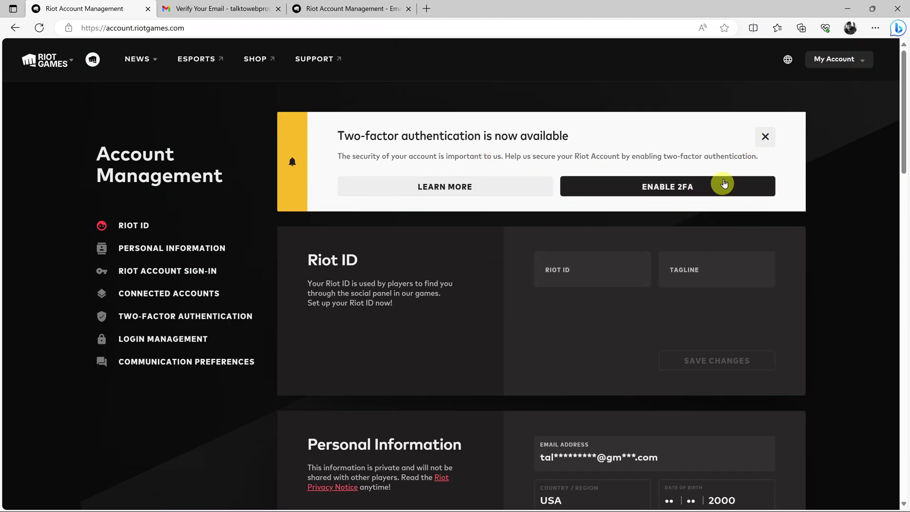
click(765, 139)
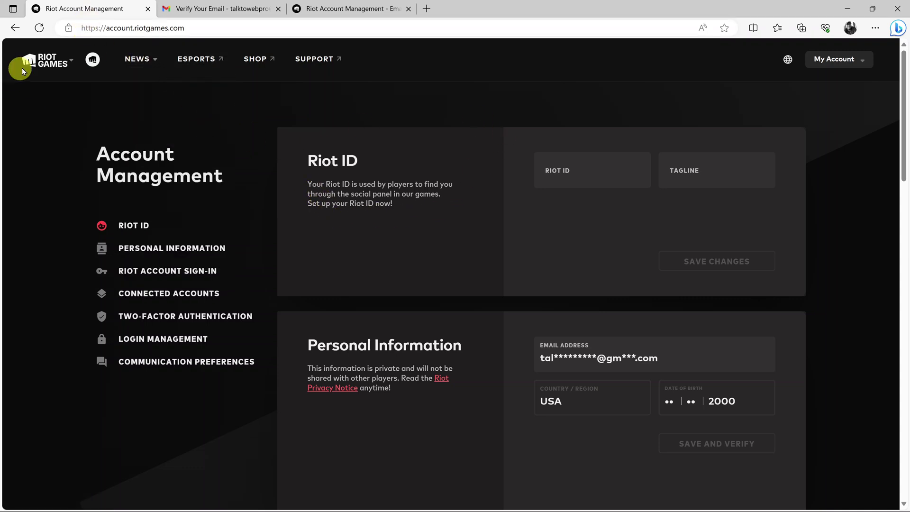
click(47, 59)
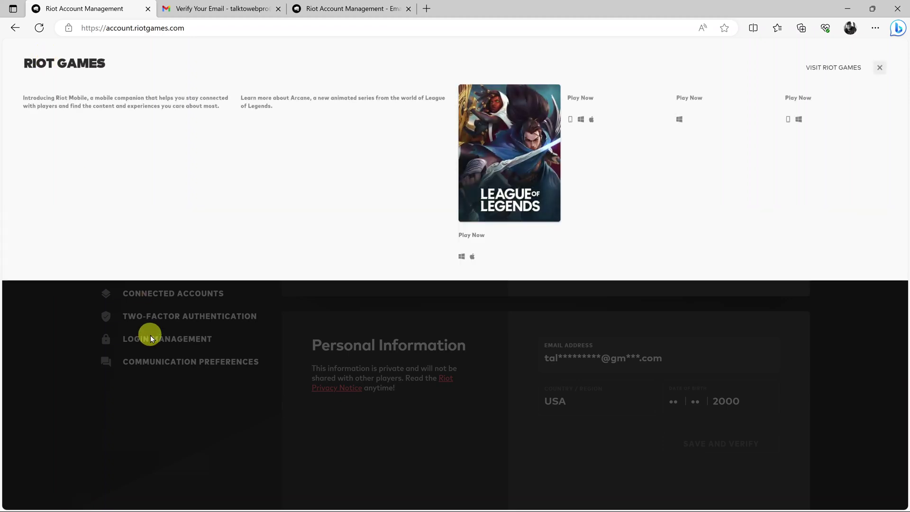